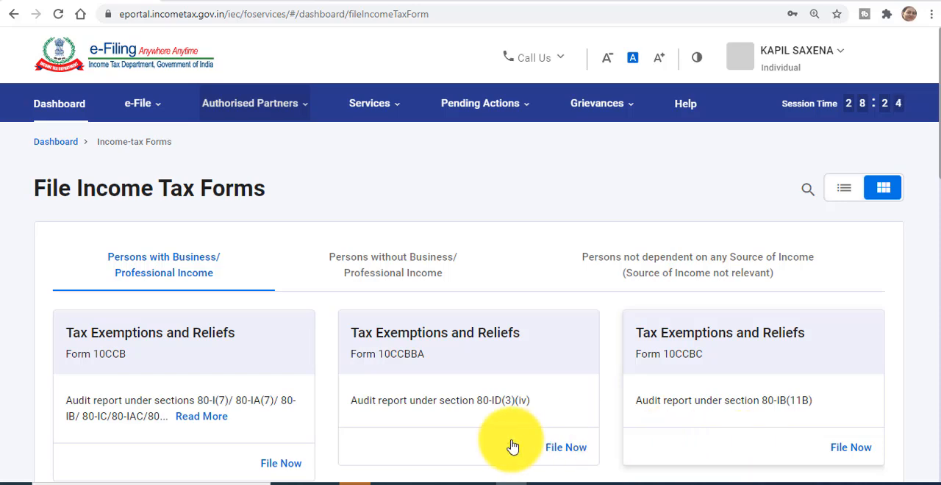
Step: Open Form 10IE for filing from the income tax forms for persons not dependent on any source of income
{"action": "left_click", "coordinate": [155, 112]}
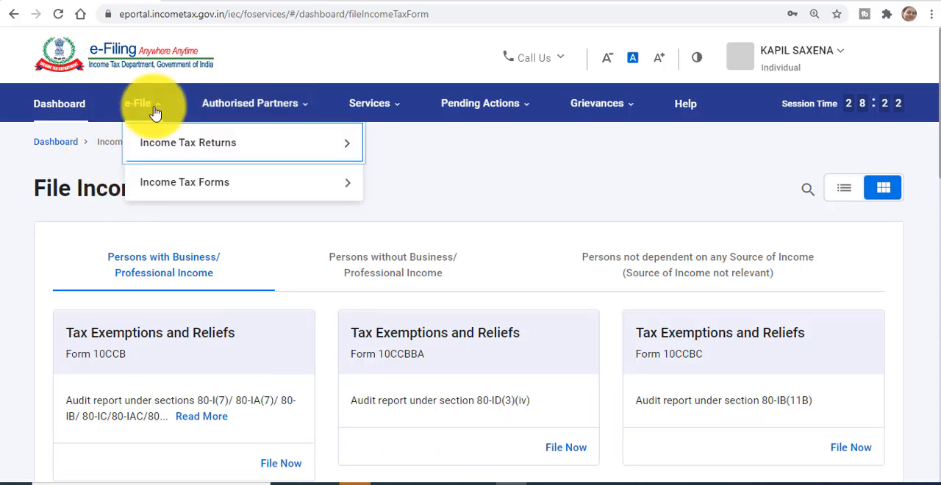
{"action": "mouse_move", "coordinate": [164, 184]}
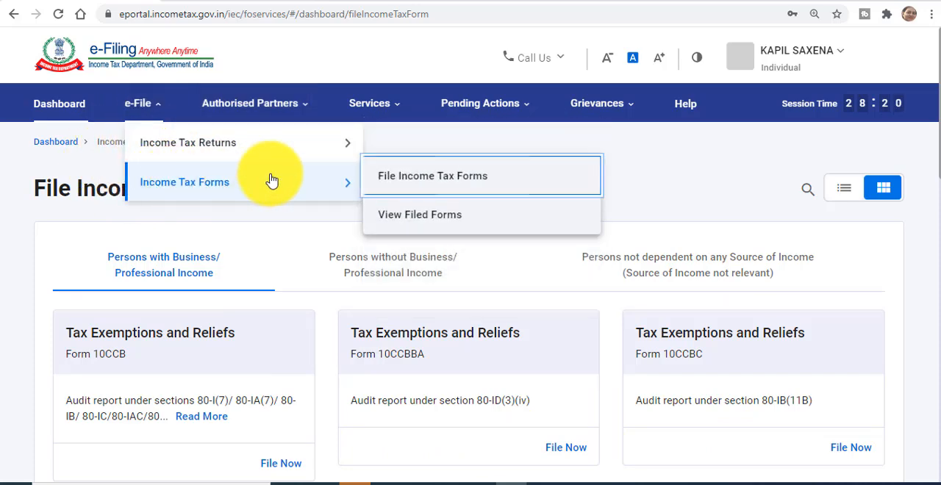
{"action": "left_click", "coordinate": [431, 183]}
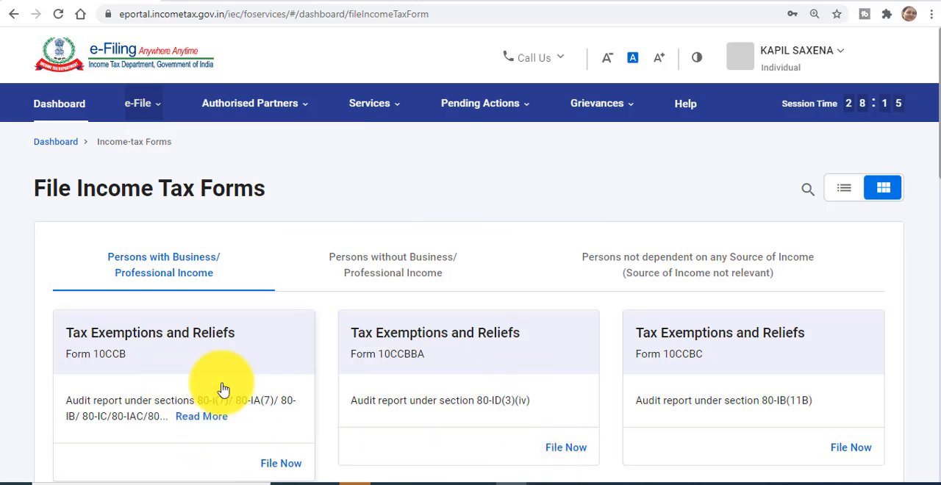
{"action": "left_click", "coordinate": [744, 286]}
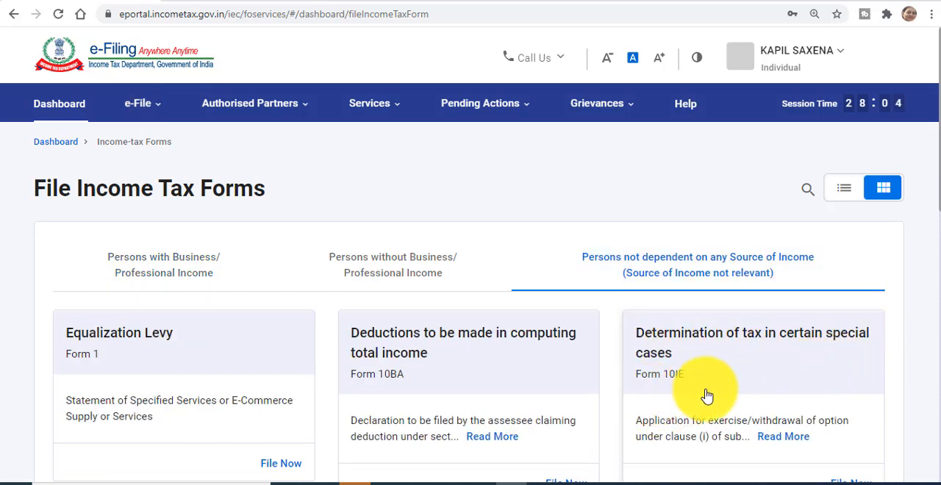
{"action": "scroll", "coordinate": [859, 389], "scroll_direction": "down", "scroll_amount": 2}
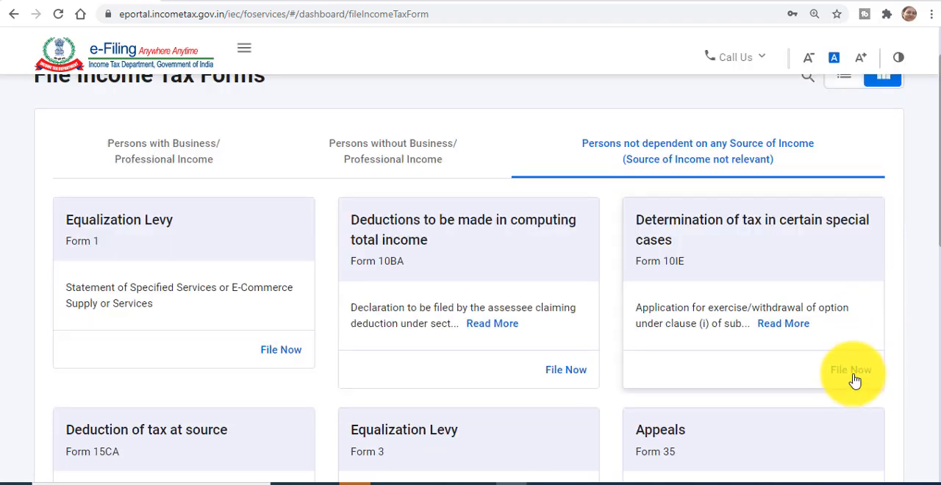
{"action": "left_click", "coordinate": [853, 372]}
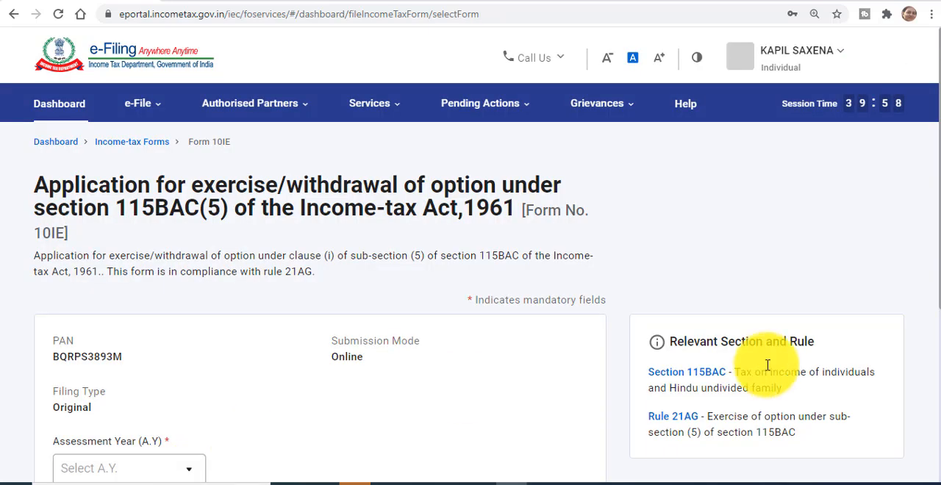
Step: Select assessment year 2021-22 for Form 10IE and start filling in the form
{"action": "left_click", "coordinate": [193, 366]}
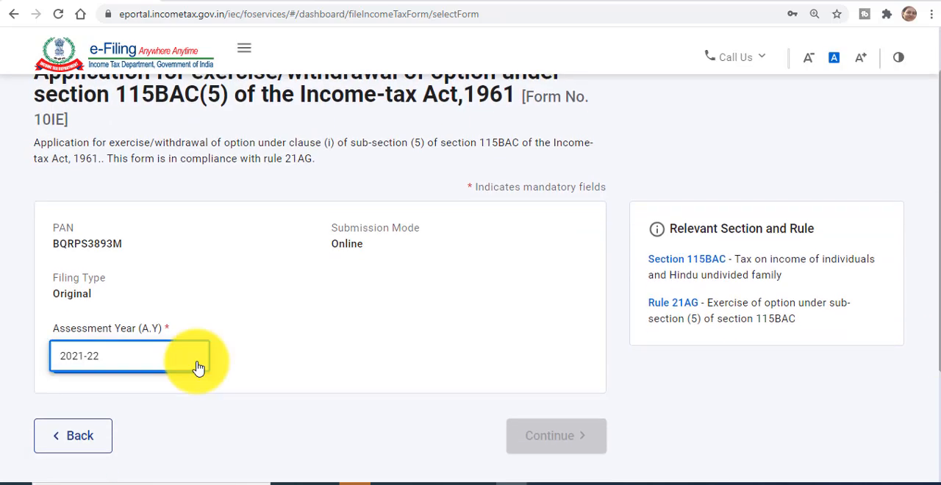
{"action": "left_click", "coordinate": [170, 360]}
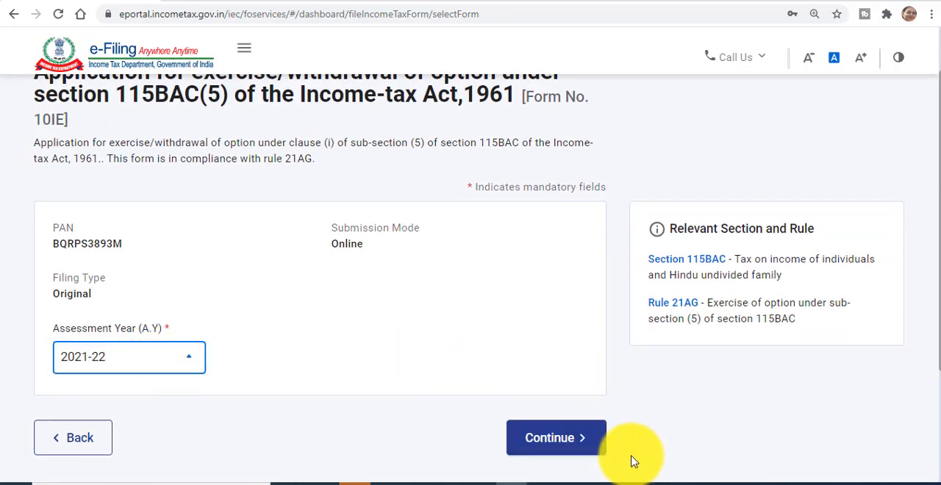
{"action": "left_click", "coordinate": [557, 451]}
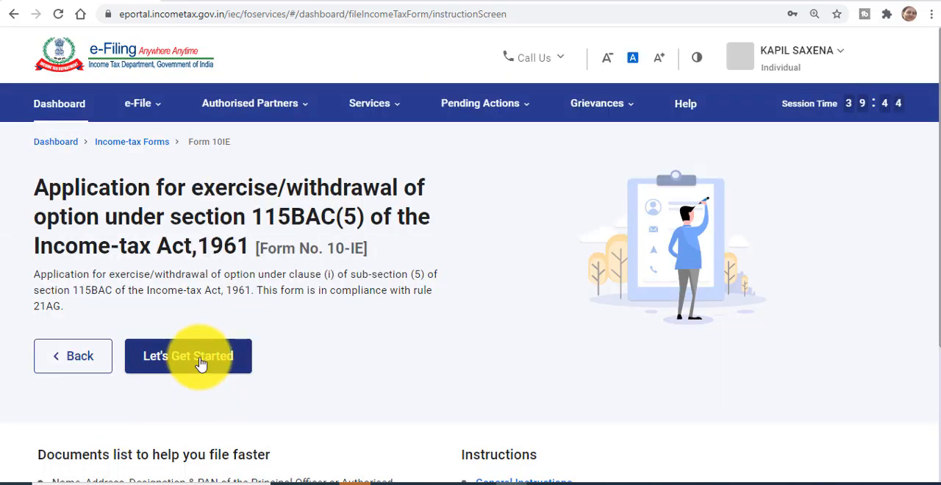
{"action": "left_click", "coordinate": [201, 363]}
Step: Open the Assessing Officer section and confirm its details
{"action": "scroll", "coordinate": [930, 250], "scroll_direction": "down", "scroll_amount": 3}
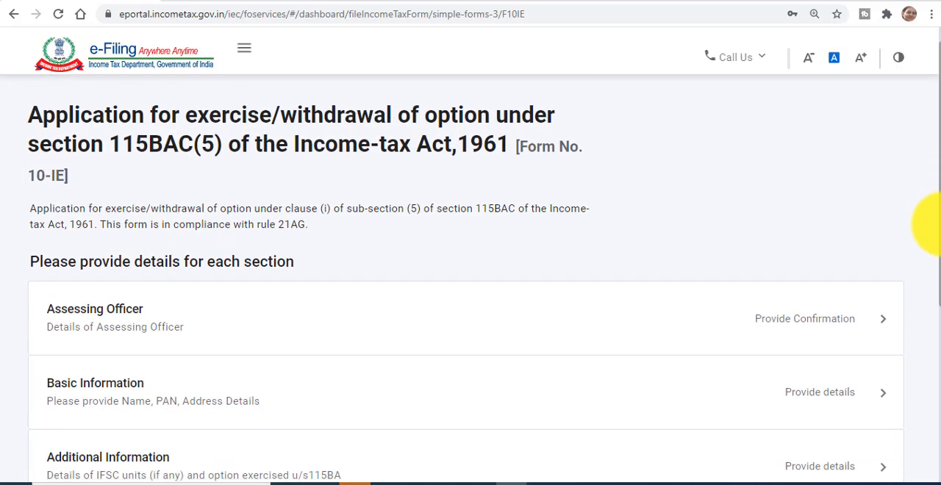
{"action": "scroll", "coordinate": [928, 280], "scroll_direction": "down", "scroll_amount": 2}
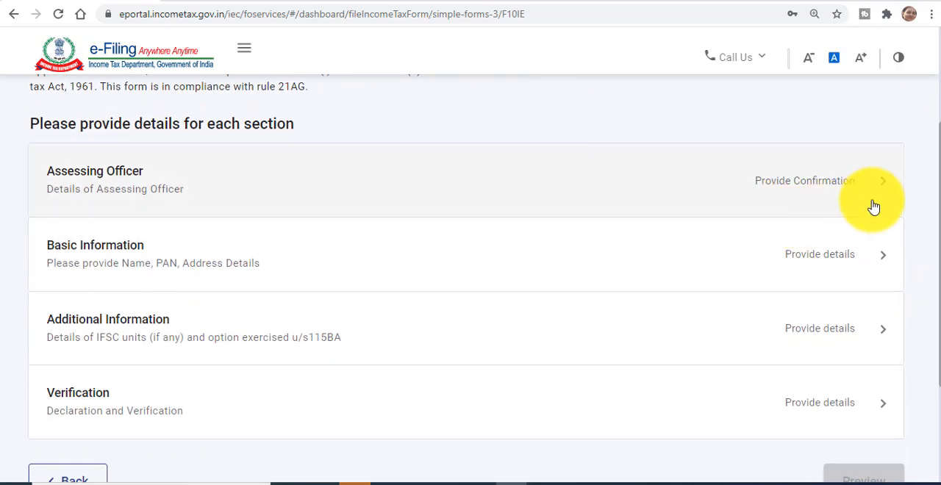
{"action": "left_click", "coordinate": [882, 191]}
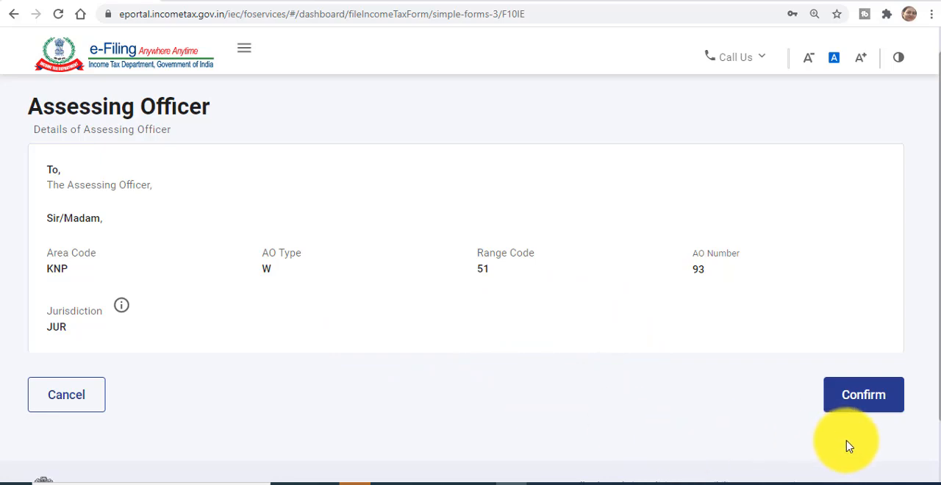
{"action": "left_click", "coordinate": [862, 409]}
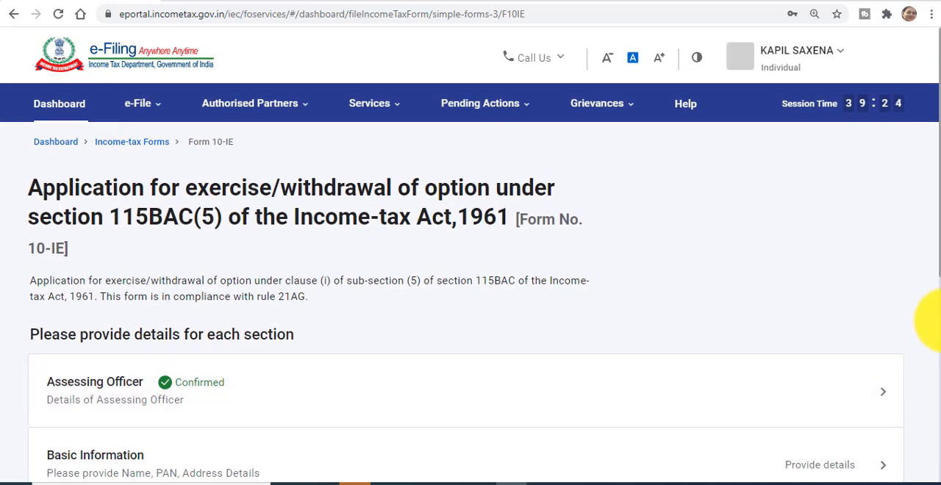
Step: Open the Basic Information section and answer Yes to having income from business or profession
{"action": "left_click_drag", "start_coordinate": [939, 268], "coordinate": [940, 389]}
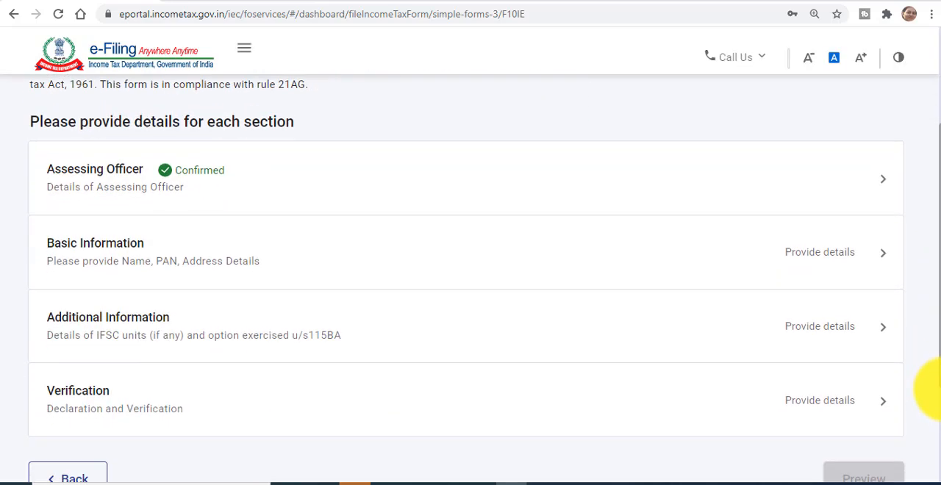
{"action": "left_click", "coordinate": [882, 263]}
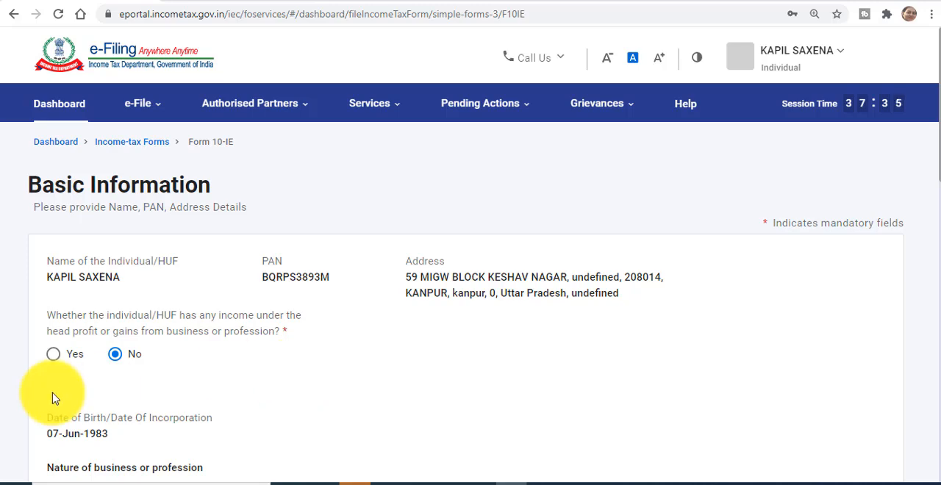
{"action": "left_click", "coordinate": [53, 358]}
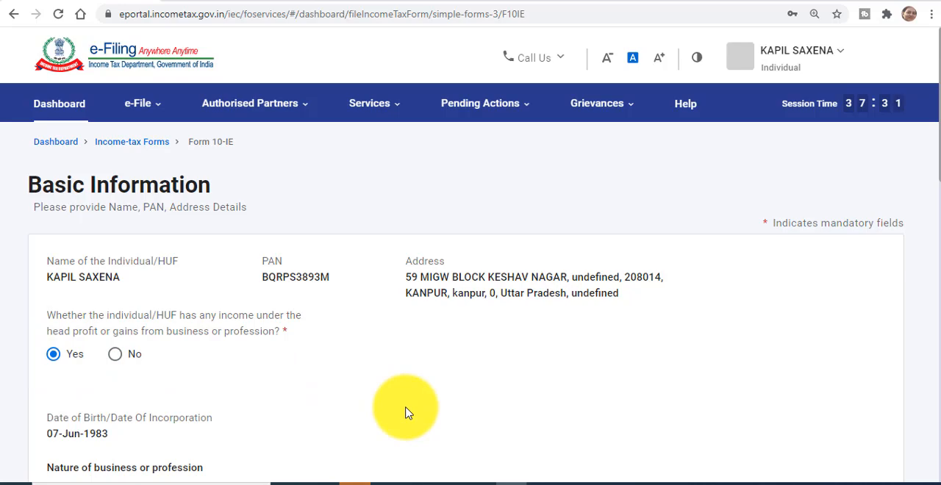
Step: Choose Agriculture, Animal Husbandry & Forestry as the sector for the nature of business
{"action": "scroll", "coordinate": [776, 336], "scroll_direction": "down", "scroll_amount": 3}
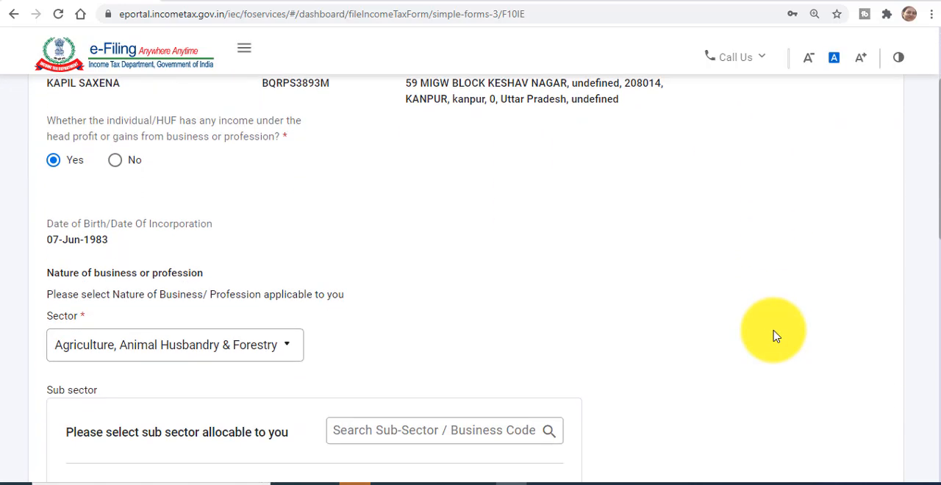
{"action": "scroll", "coordinate": [776, 336], "scroll_direction": "down", "scroll_amount": 1}
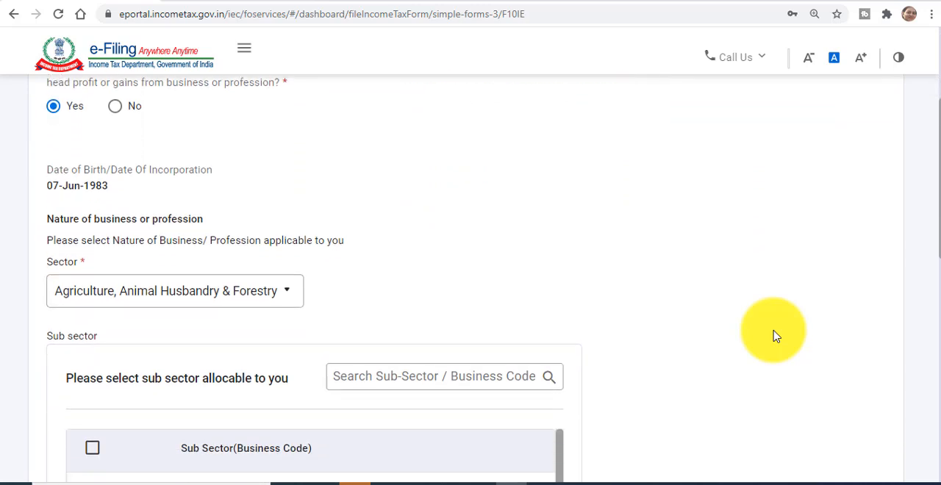
{"action": "left_click", "coordinate": [287, 294]}
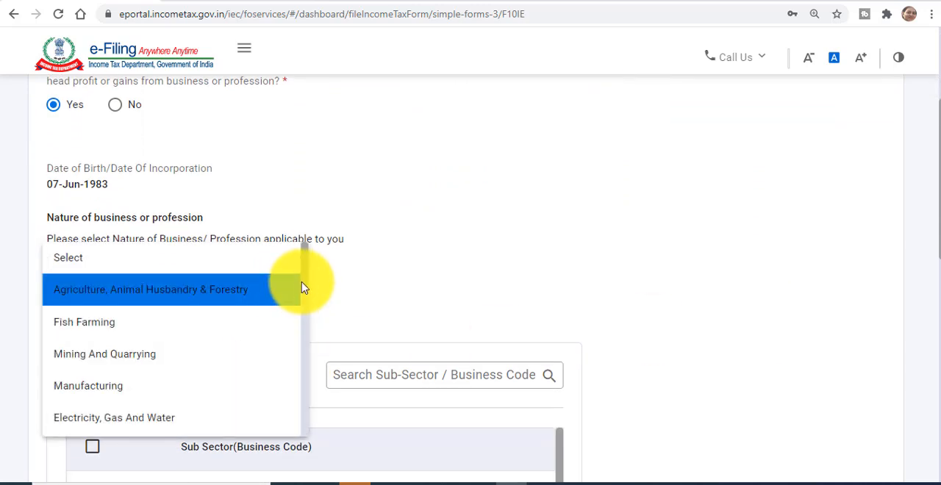
{"action": "mouse_move", "coordinate": [306, 283]}
{"action": "left_mouse_down"}
{"action": "mouse_move", "coordinate": [309, 378]}
{"action": "mouse_move", "coordinate": [307, 276]}
{"action": "left_mouse_up"}
{"action": "left_click", "coordinate": [223, 294]}
{"action": "left_click", "coordinate": [392, 306]}
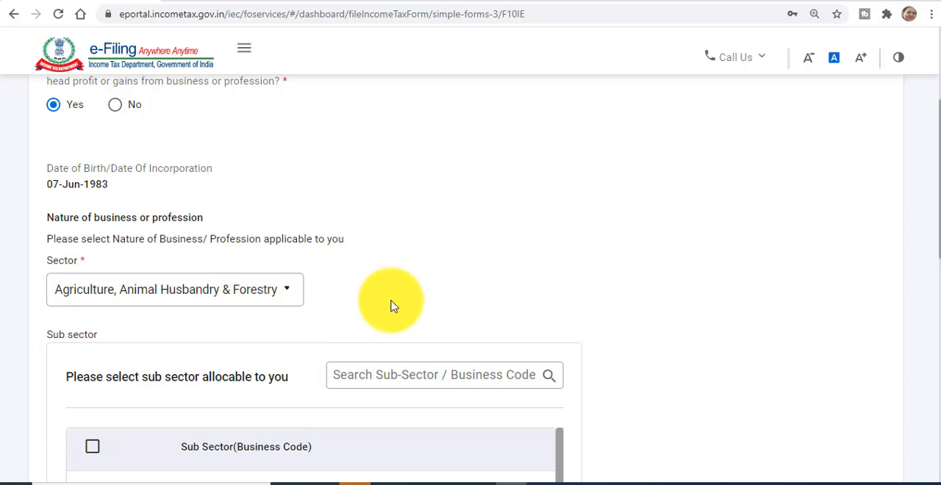
Step: Add the sub-sector Growing and manufacturing of tea (1001) and save the Basic Information section
{"action": "scroll", "coordinate": [392, 307], "scroll_direction": "down", "scroll_amount": 3}
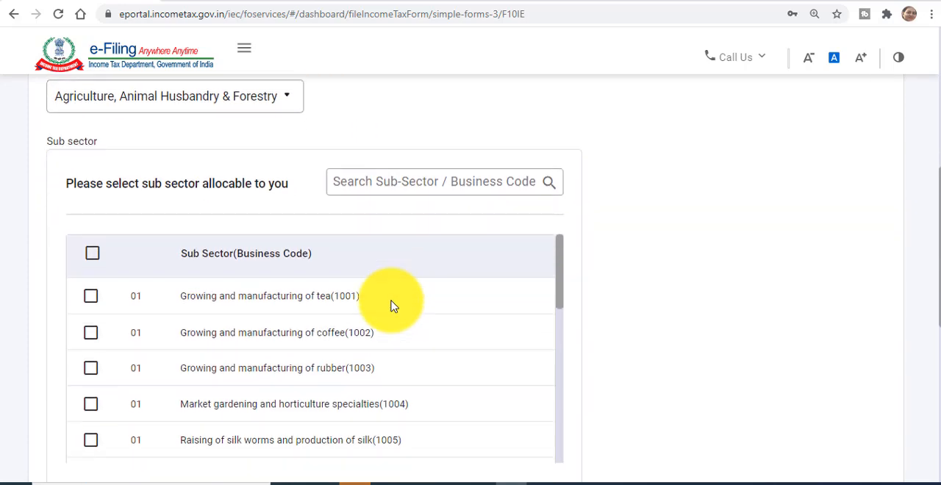
{"action": "scroll", "coordinate": [392, 307], "scroll_direction": "down", "scroll_amount": 1}
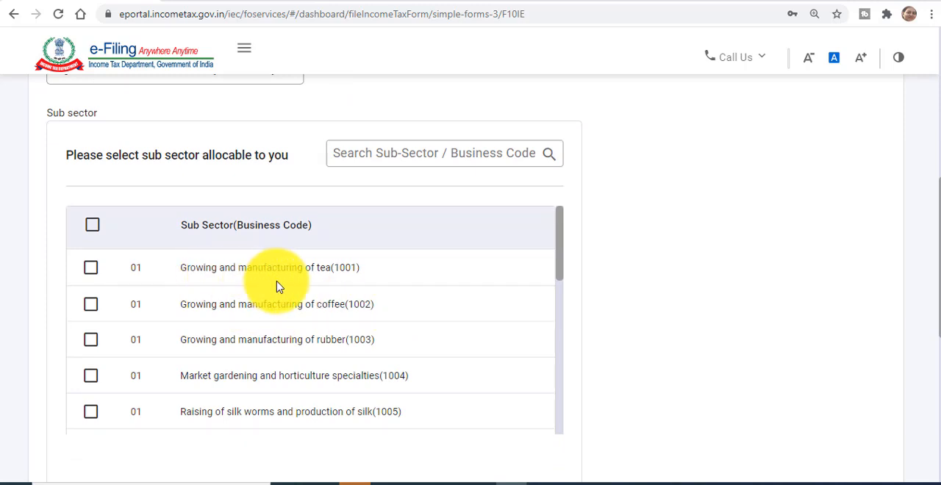
{"action": "left_click", "coordinate": [90, 269]}
{"action": "scroll", "coordinate": [635, 309], "scroll_direction": "down", "scroll_amount": 8}
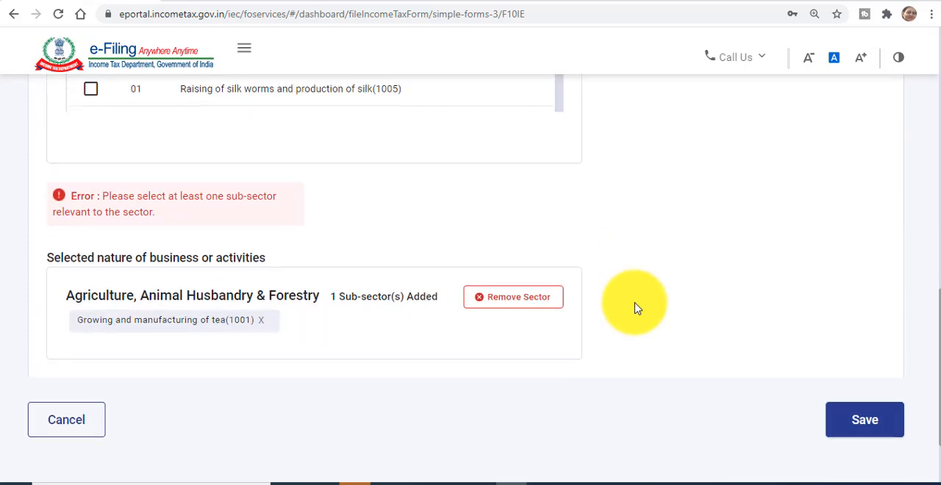
{"action": "scroll", "coordinate": [638, 309], "scroll_direction": "down", "scroll_amount": 1}
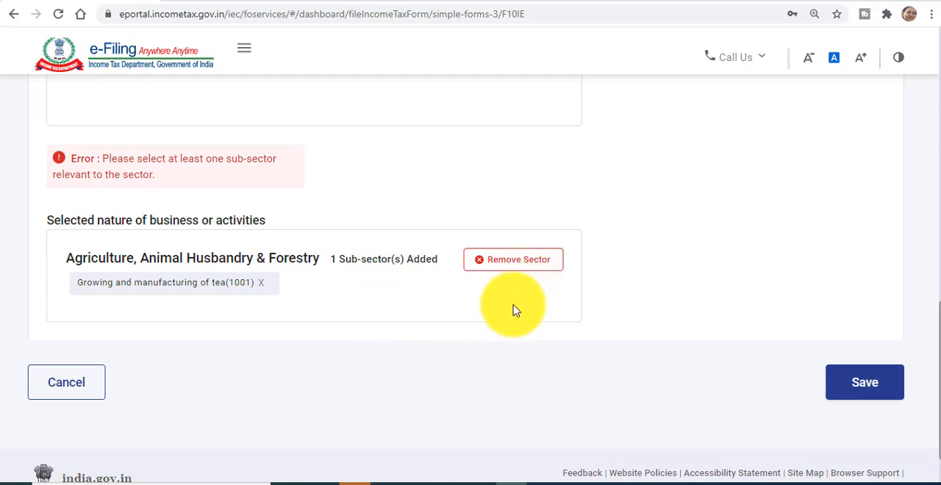
{"action": "left_click", "coordinate": [865, 383]}
Step: In the Additional Information section, answer No to having an IFSC unit and save the section
{"action": "scroll", "coordinate": [924, 315], "scroll_direction": "down", "scroll_amount": 2}
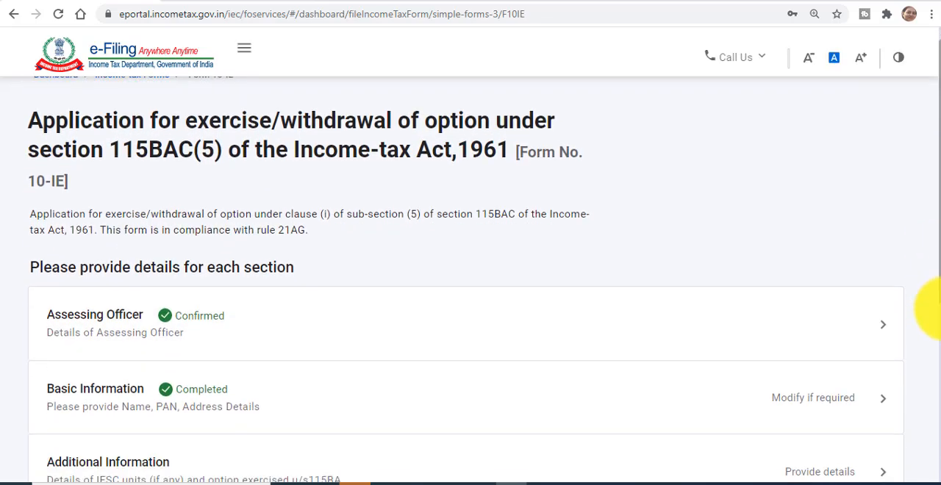
{"action": "left_click_drag", "start_coordinate": [934, 344], "coordinate": [934, 397]}
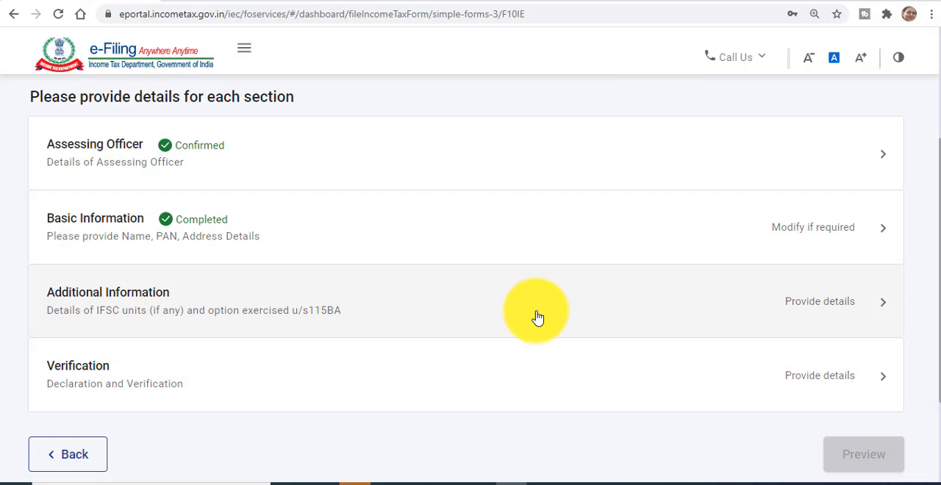
{"action": "left_click", "coordinate": [800, 327]}
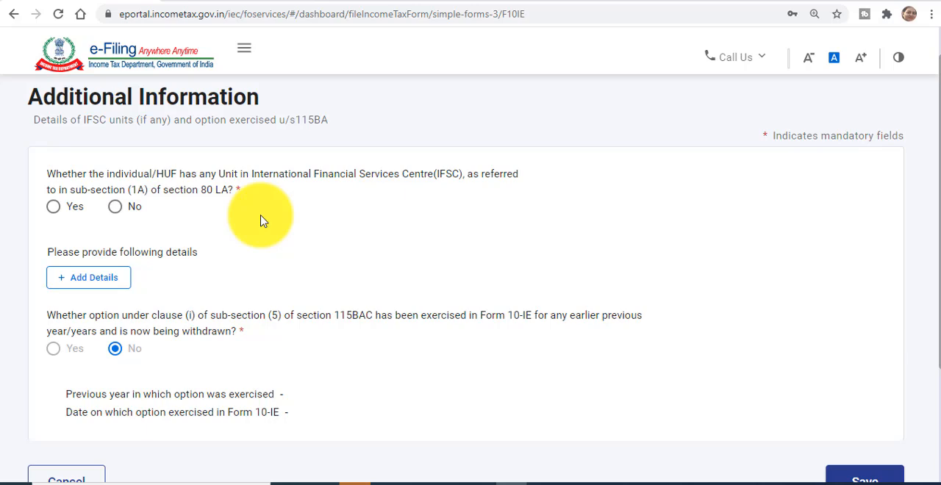
{"action": "left_click", "coordinate": [118, 209]}
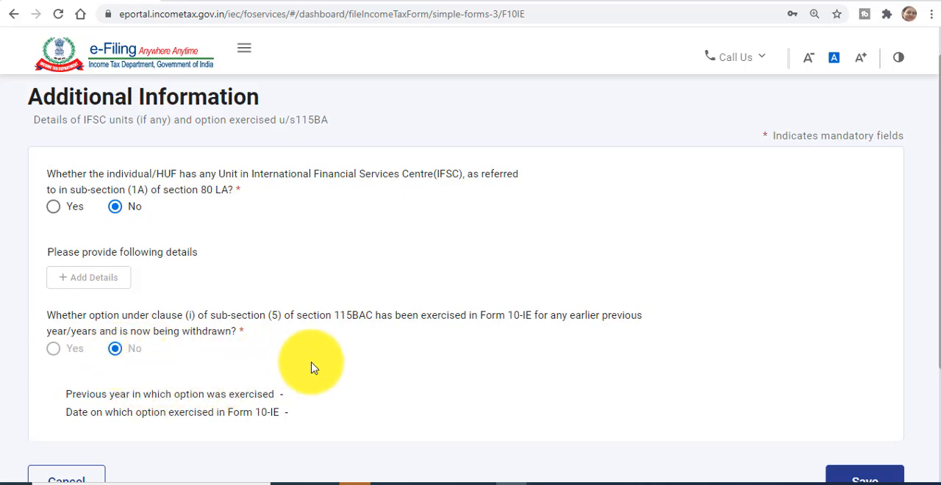
{"action": "scroll", "coordinate": [450, 378], "scroll_direction": "down", "scroll_amount": 1}
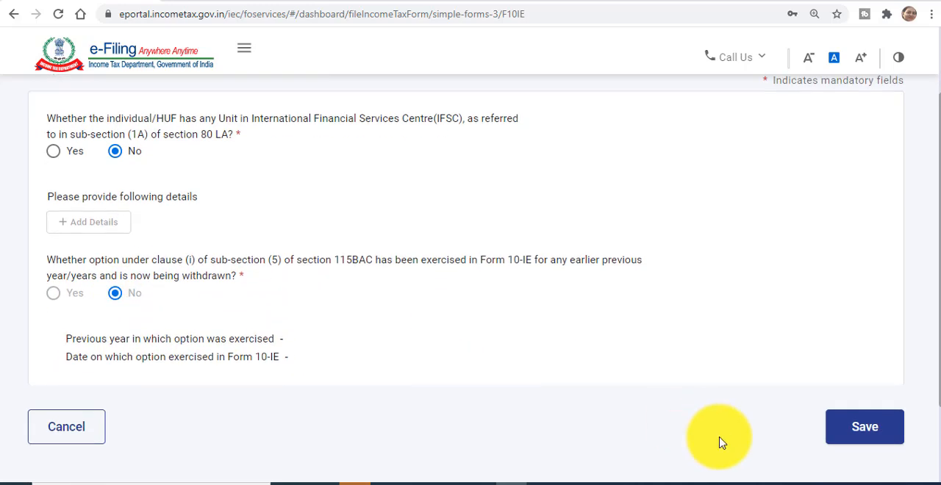
{"action": "left_click", "coordinate": [865, 427]}
Step: In the Verification section, tick the declarant's statement and set the section 115BAC option to exercise
{"action": "left_click_drag", "start_coordinate": [940, 358], "coordinate": [940, 381]}
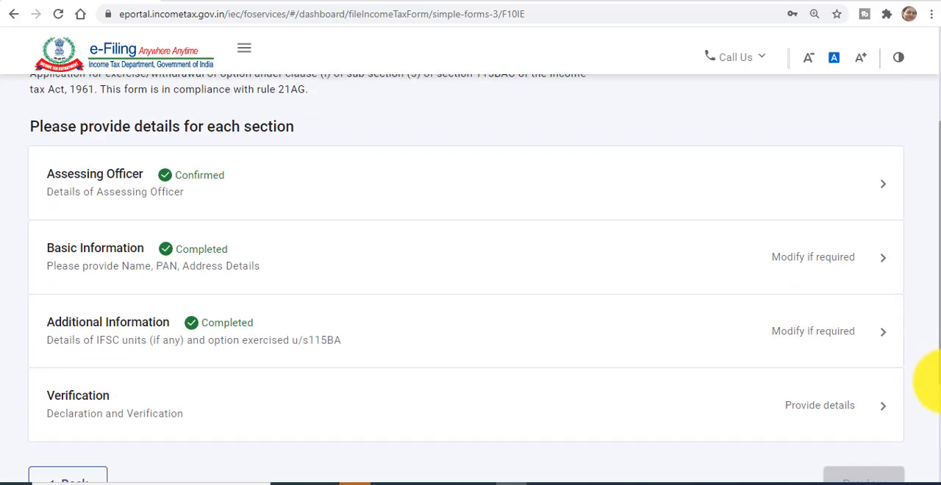
{"action": "left_click", "coordinate": [885, 415]}
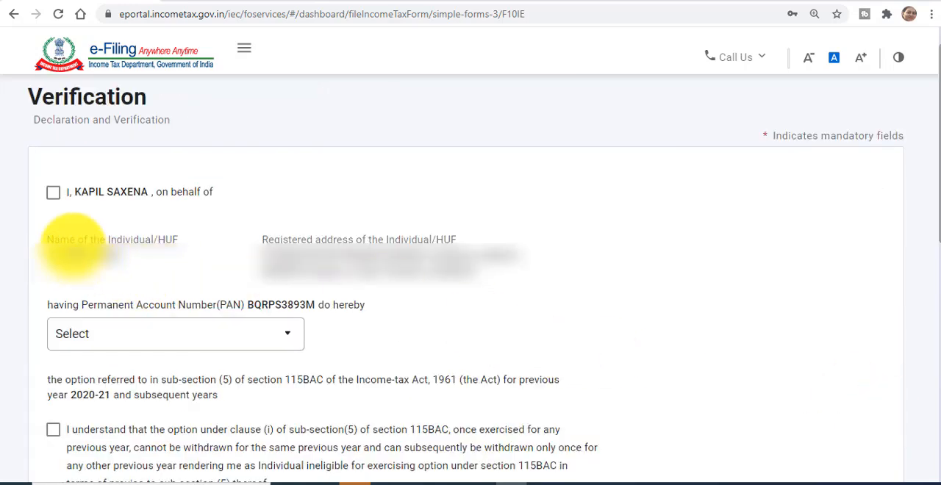
{"action": "left_click", "coordinate": [54, 195]}
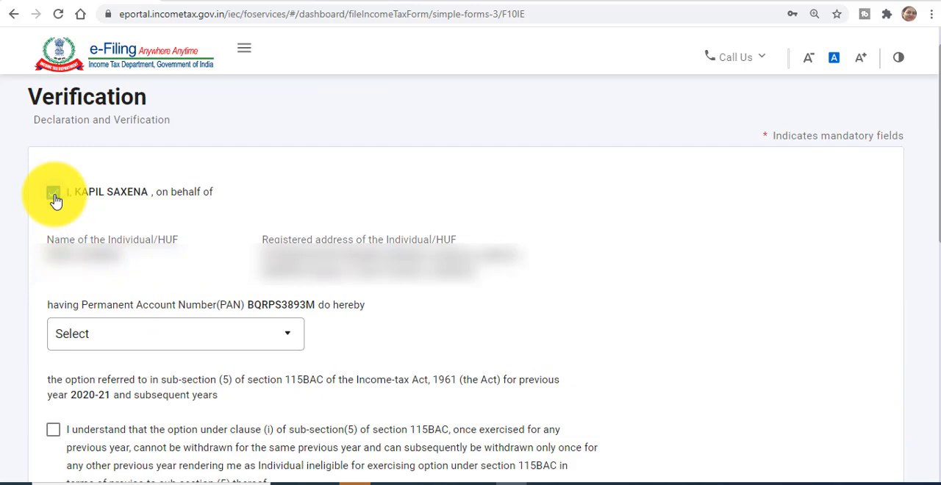
{"action": "left_click", "coordinate": [144, 354]}
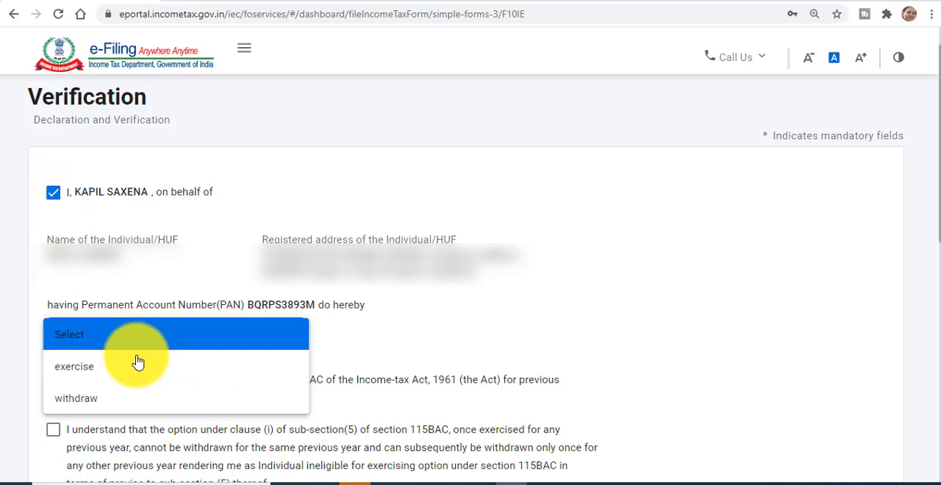
{"action": "left_click", "coordinate": [125, 369]}
Step: Tick both section 115BAC declarations in the Verification section and cancel out of the section without saving
{"action": "scroll", "coordinate": [127, 373], "scroll_direction": "down", "scroll_amount": 2}
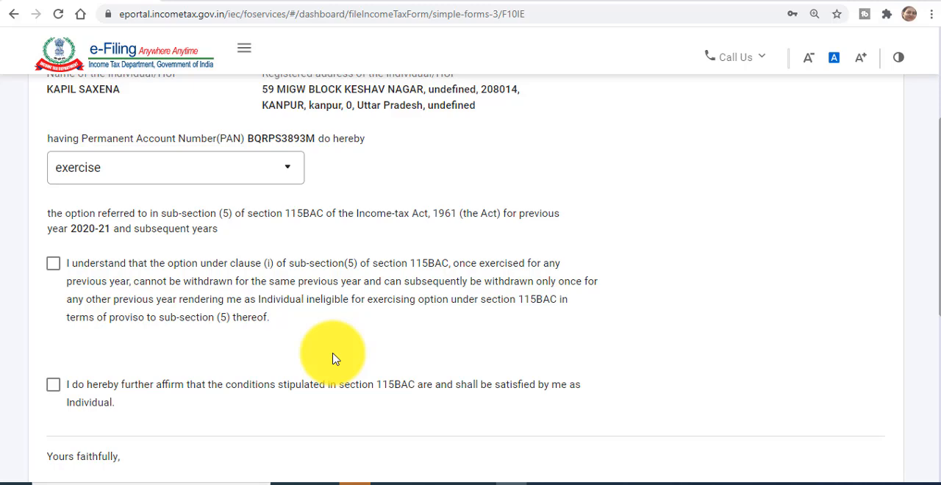
{"action": "left_click", "coordinate": [55, 268]}
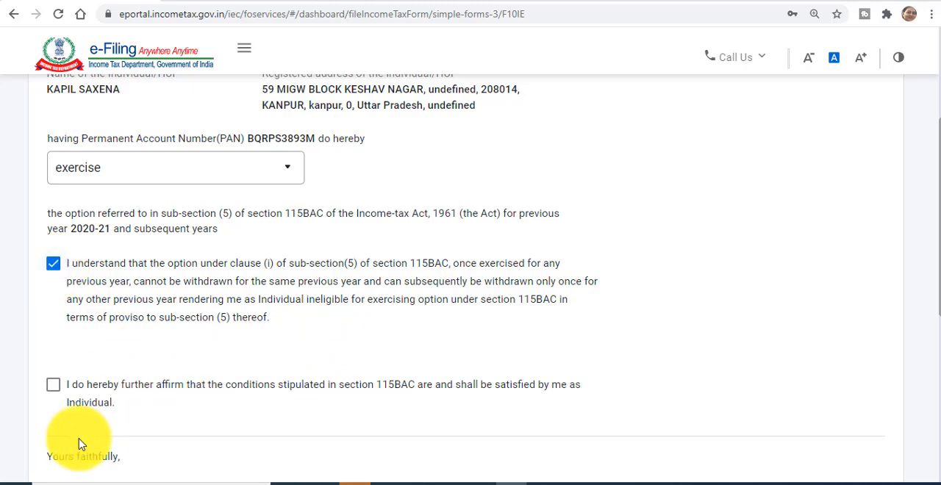
{"action": "left_click", "coordinate": [52, 385]}
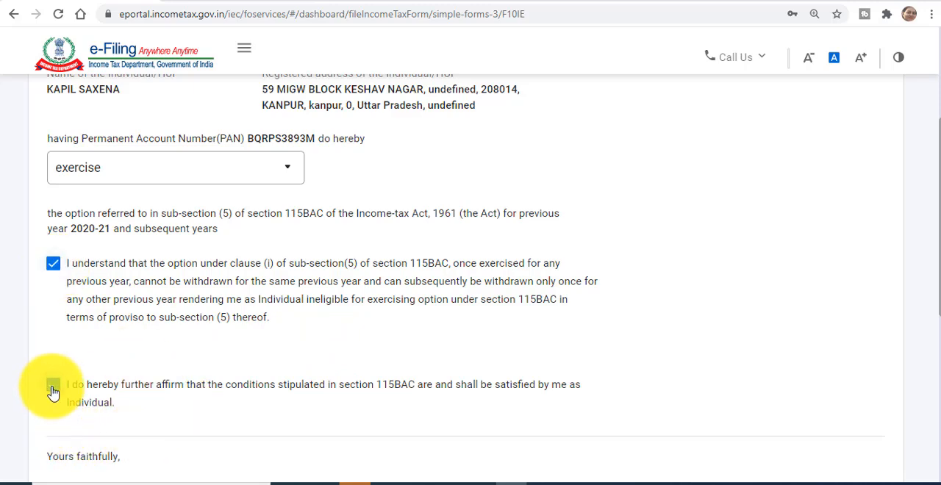
{"action": "scroll", "coordinate": [620, 358], "scroll_direction": "down", "scroll_amount": 4}
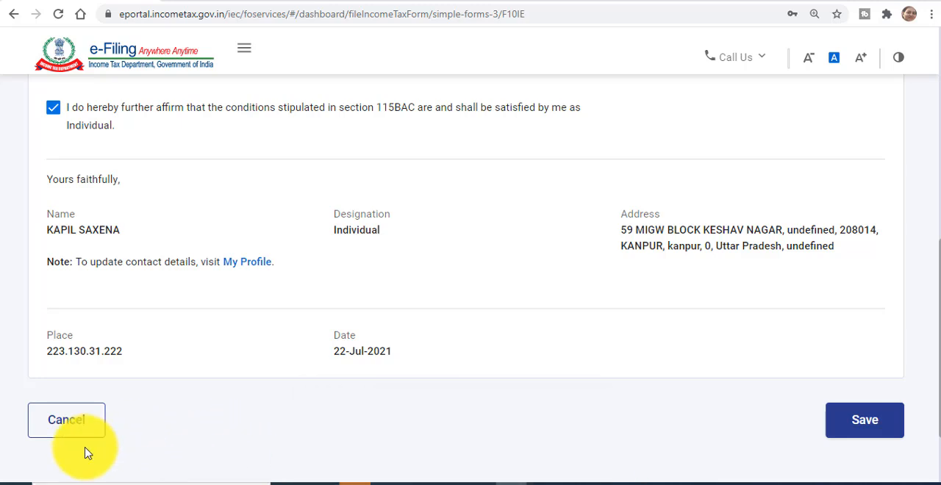
{"action": "left_click", "coordinate": [70, 424]}
Step: Reopen the Basic Information section and answer No to having income from business or profession
{"action": "left_click", "coordinate": [800, 295]}
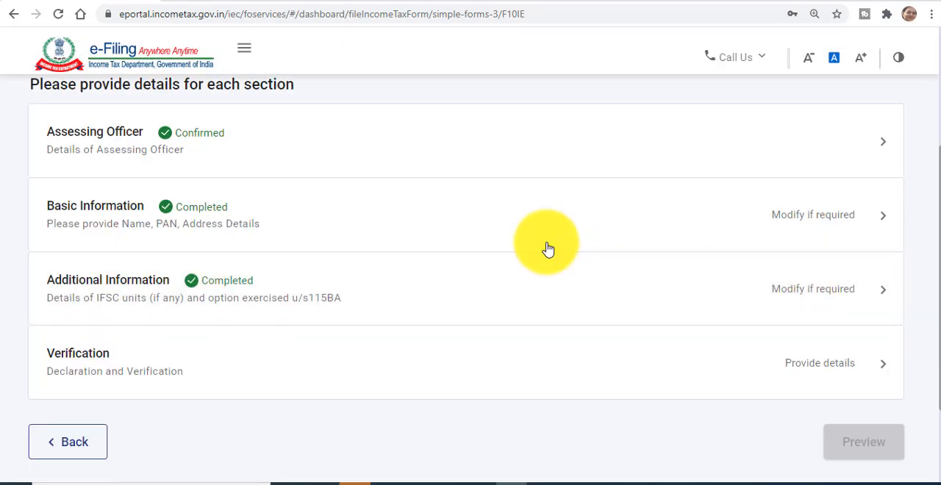
{"action": "left_click", "coordinate": [800, 230]}
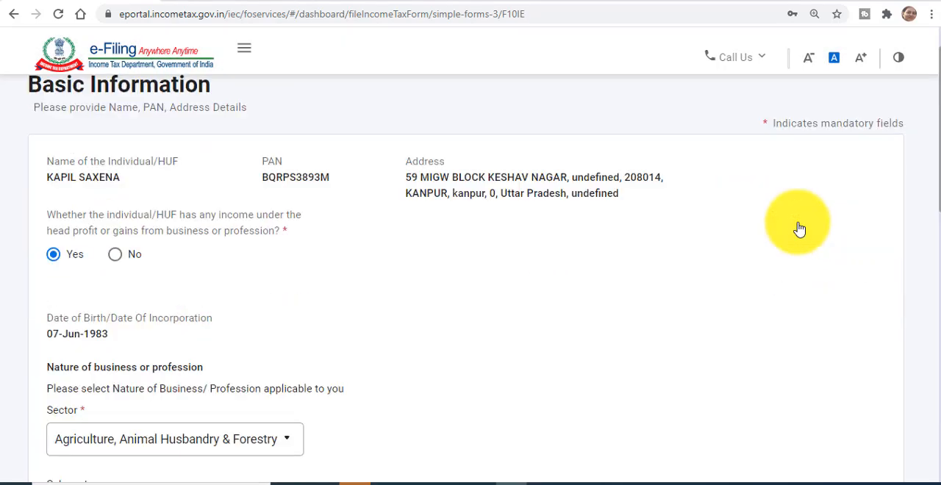
{"action": "left_click", "coordinate": [116, 256]}
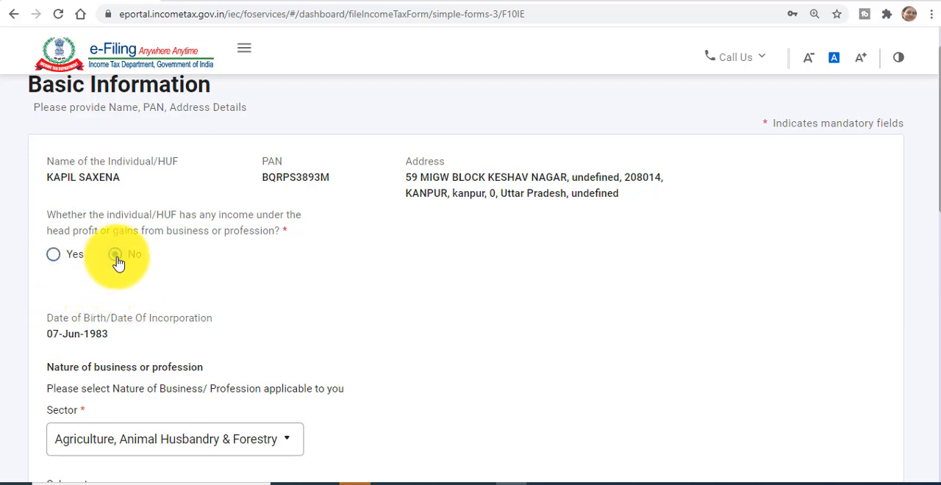
Step: Reset the nature of business sector to the blank Select option
{"action": "scroll", "coordinate": [404, 318], "scroll_direction": "down", "scroll_amount": 2}
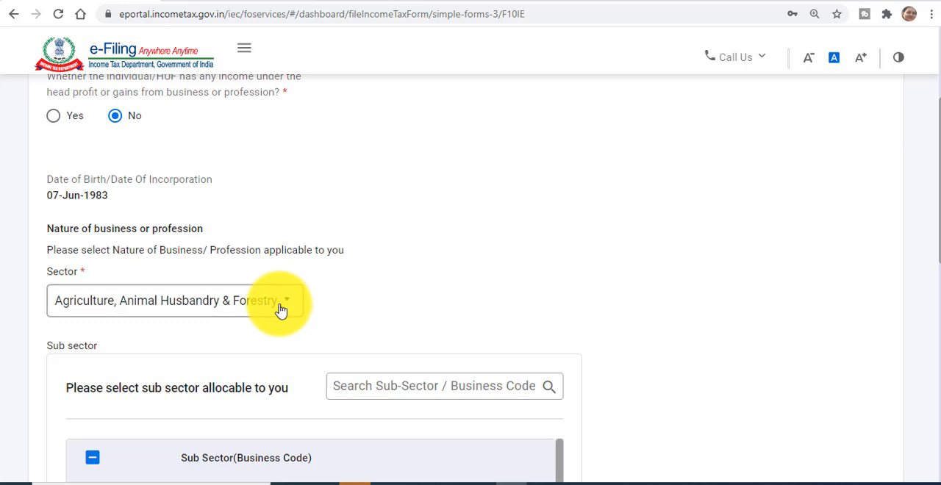
{"action": "left_click", "coordinate": [279, 308]}
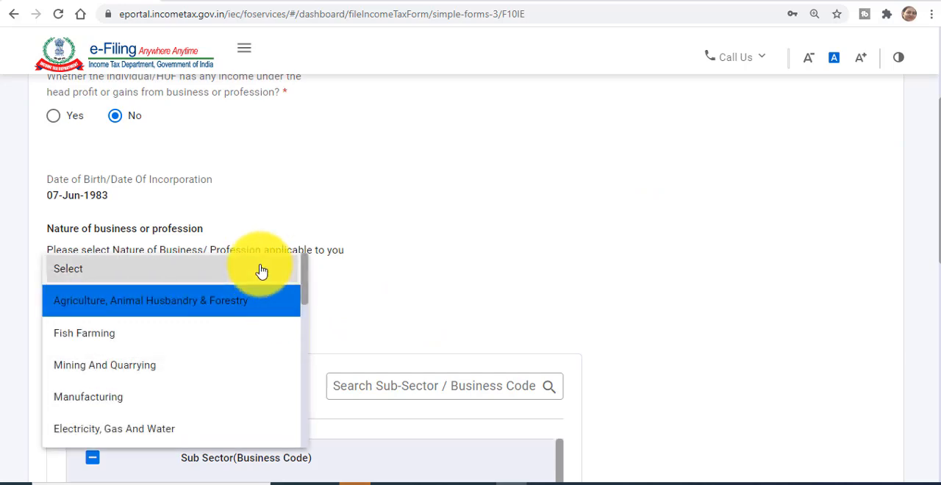
{"action": "left_click", "coordinate": [261, 270]}
Step: Remove the Agriculture, Animal Husbandry & Forestry sector from the selected activities and try to save the Basic Information section
{"action": "scroll", "coordinate": [598, 284], "scroll_direction": "down", "scroll_amount": 3}
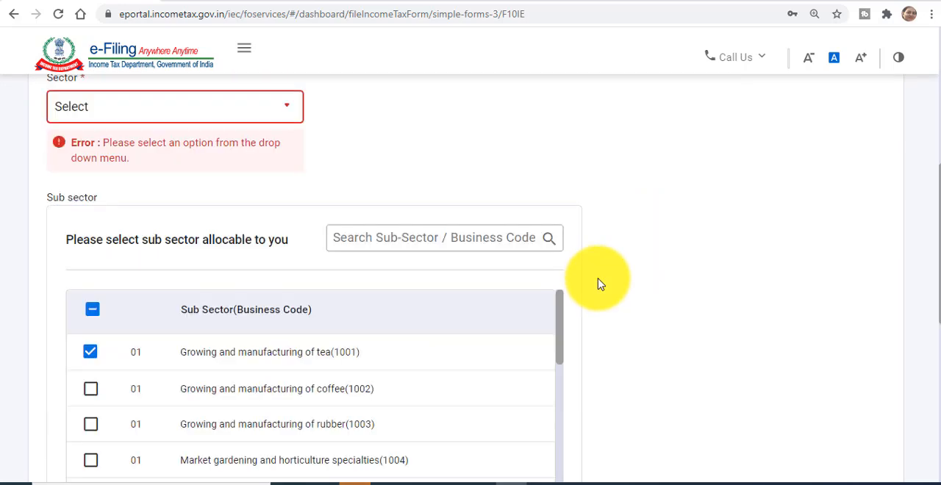
{"action": "scroll", "coordinate": [598, 284], "scroll_direction": "down", "scroll_amount": 2}
{"action": "scroll", "coordinate": [599, 284], "scroll_direction": "down", "scroll_amount": 3}
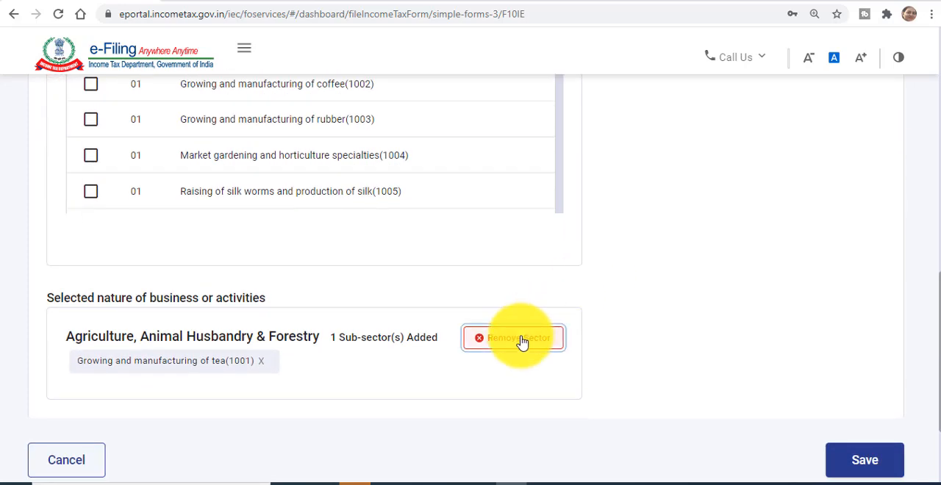
{"action": "left_click", "coordinate": [520, 342]}
{"action": "left_click", "coordinate": [857, 458]}
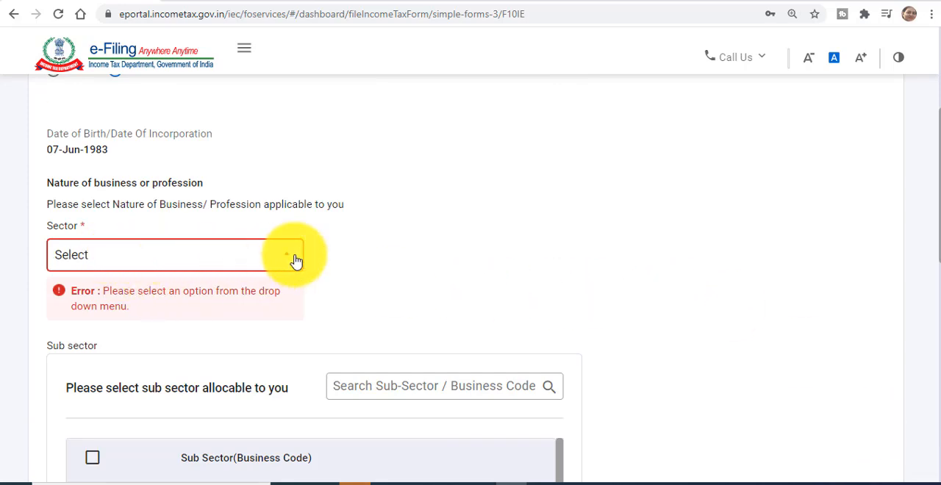
Step: Choose Agriculture, Animal Husbandry & Forestry as the sector and leave the Basic Information section, agreeing to save the changes
{"action": "scroll", "coordinate": [287, 338], "scroll_direction": "up", "scroll_amount": 1}
{"action": "left_click", "coordinate": [287, 339]}
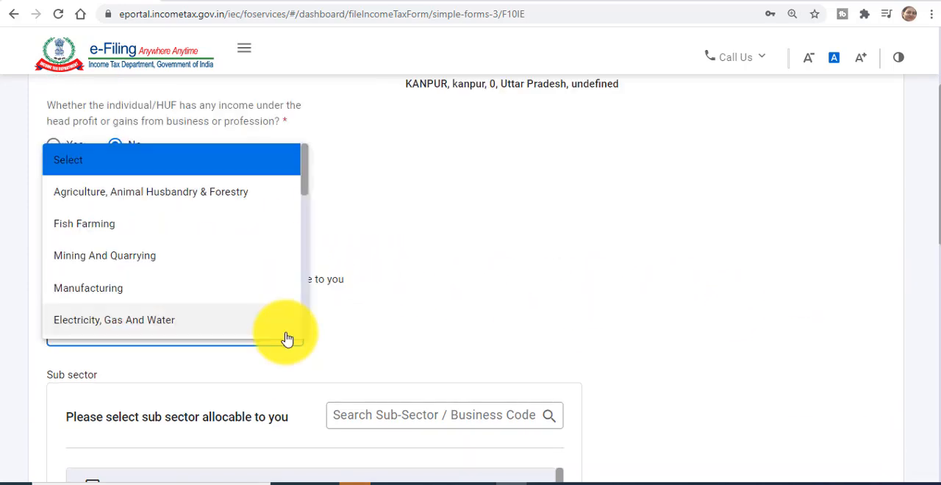
{"action": "left_click", "coordinate": [199, 197]}
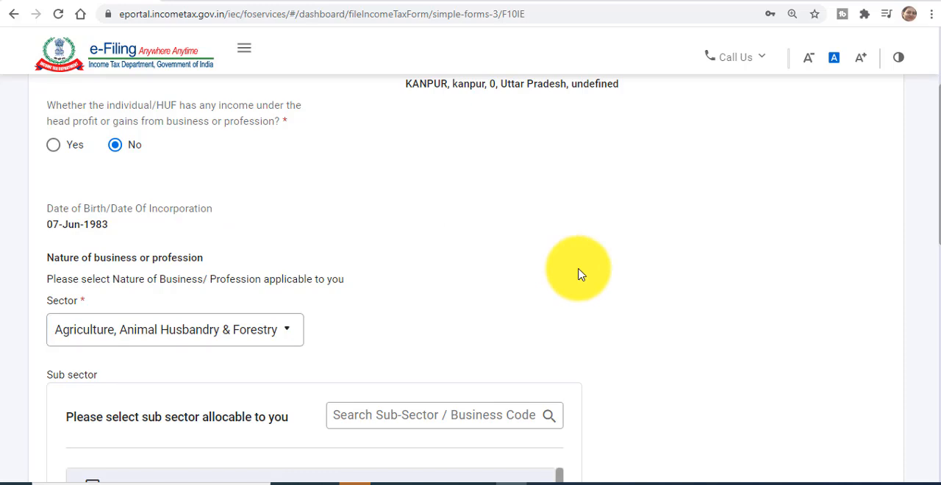
{"action": "scroll", "coordinate": [578, 274], "scroll_direction": "down", "scroll_amount": 3}
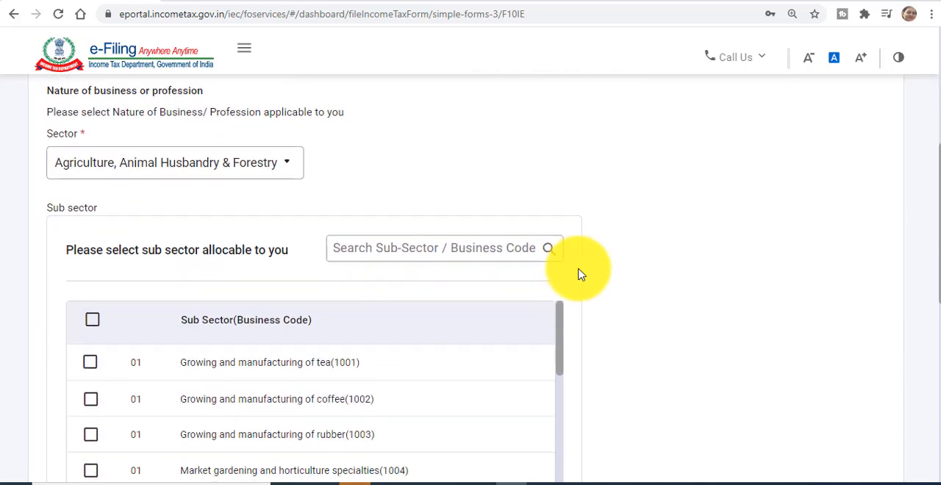
{"action": "scroll", "coordinate": [578, 274], "scroll_direction": "down", "scroll_amount": 5}
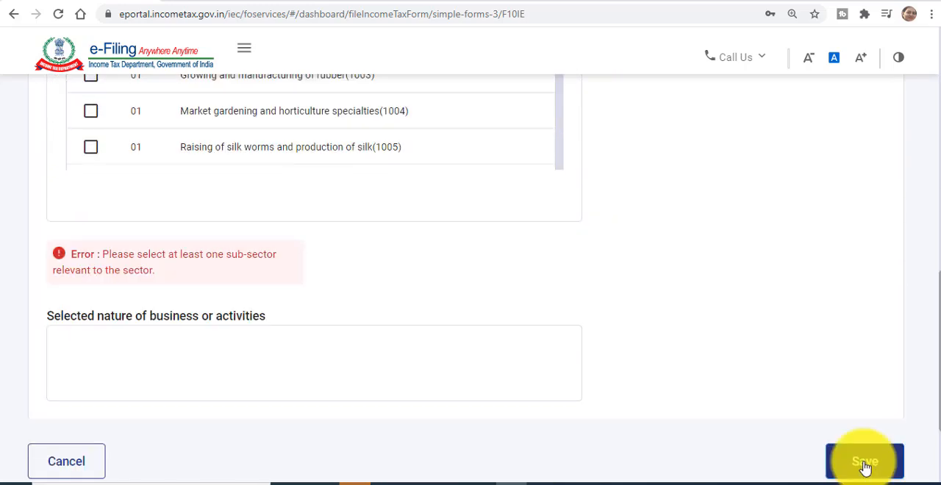
{"action": "left_click", "coordinate": [73, 464]}
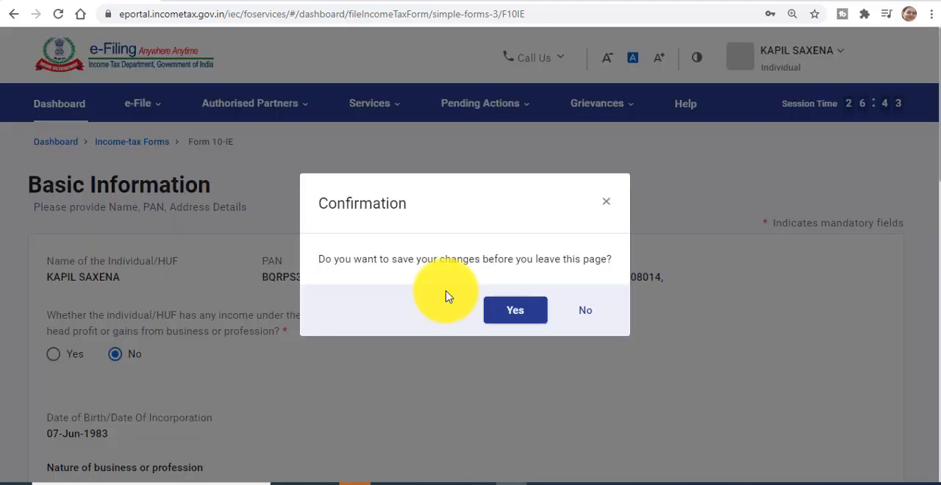
{"action": "left_click", "coordinate": [538, 321]}
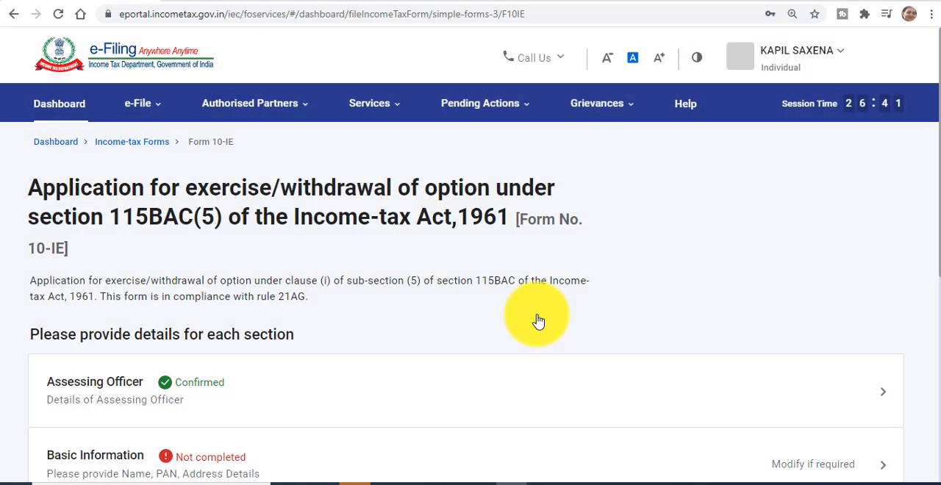
Step: Reopen Basic Information, remove the Agriculture, Animal Husbandry & Forestry sector from the selected activities, and save the section
{"action": "left_click_drag", "start_coordinate": [939, 252], "coordinate": [928, 346]}
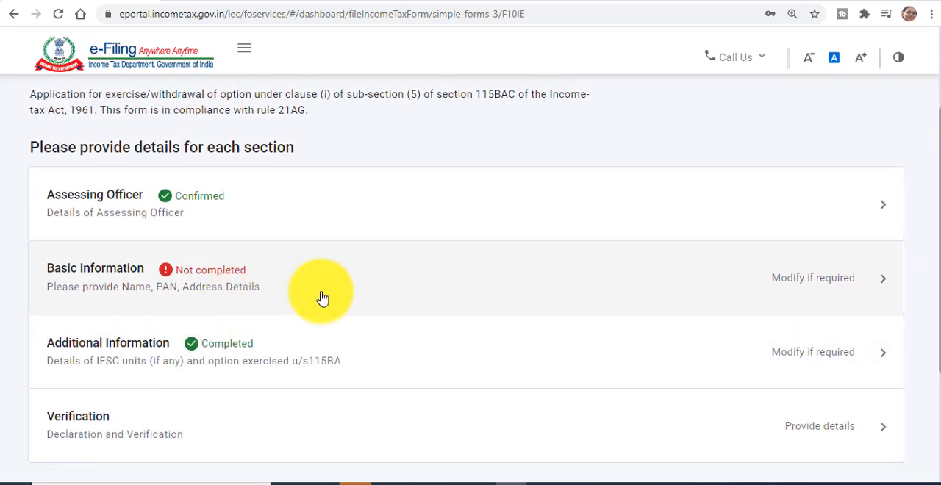
{"action": "left_click", "coordinate": [322, 297]}
{"action": "scroll", "coordinate": [616, 265], "scroll_direction": "down", "scroll_amount": 2}
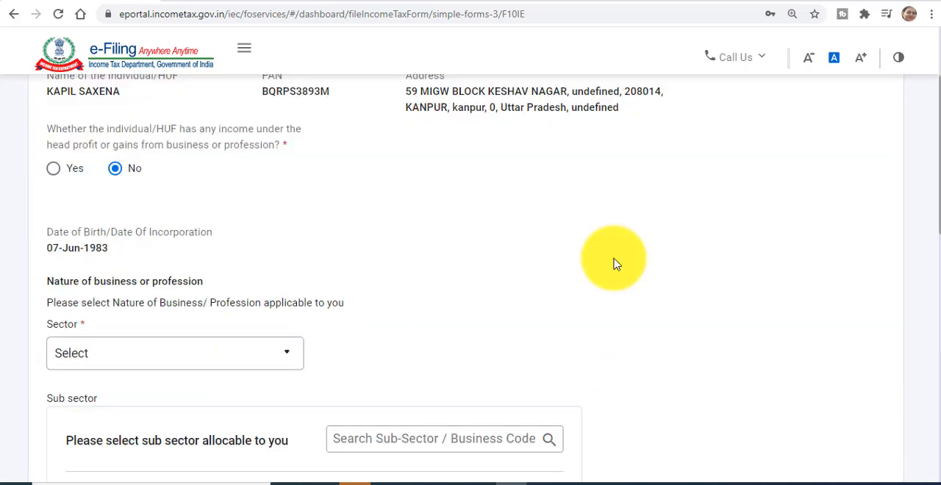
{"action": "scroll", "coordinate": [616, 265], "scroll_direction": "down", "scroll_amount": 4}
{"action": "scroll", "coordinate": [616, 264], "scroll_direction": "down", "scroll_amount": 4}
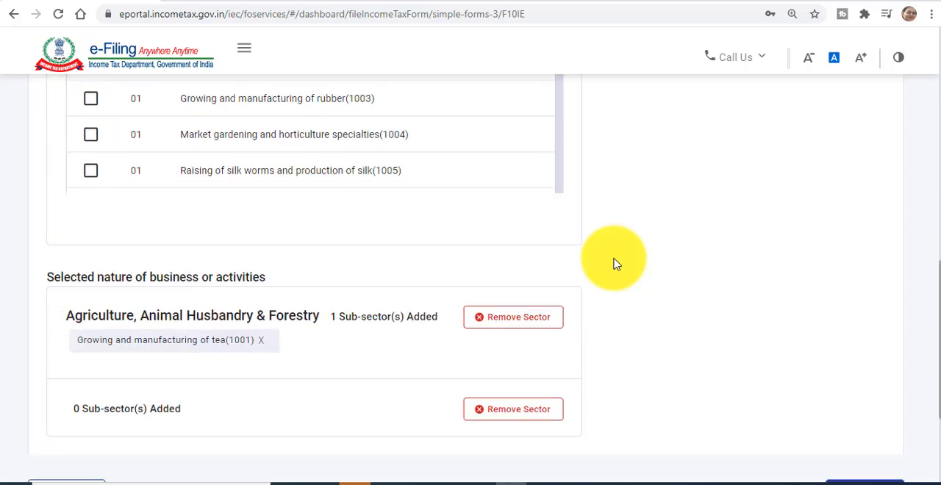
{"action": "left_click", "coordinate": [535, 319]}
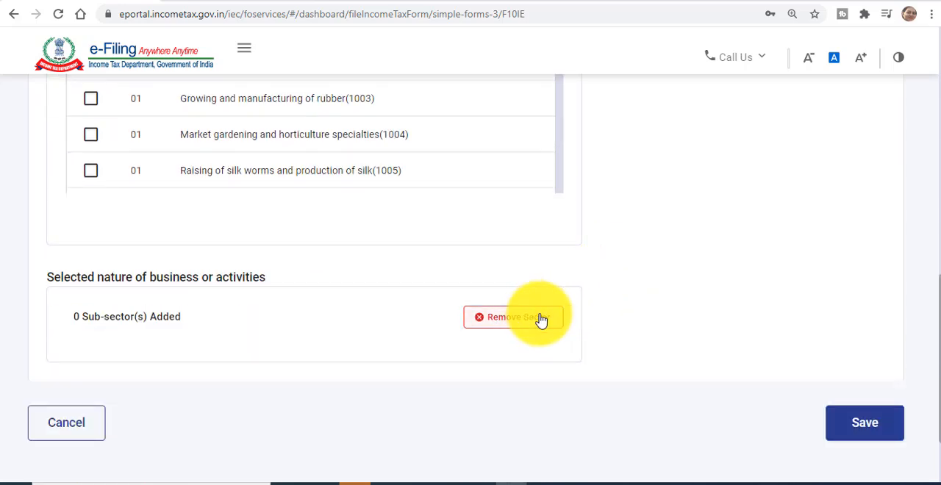
{"action": "left_click", "coordinate": [865, 424]}
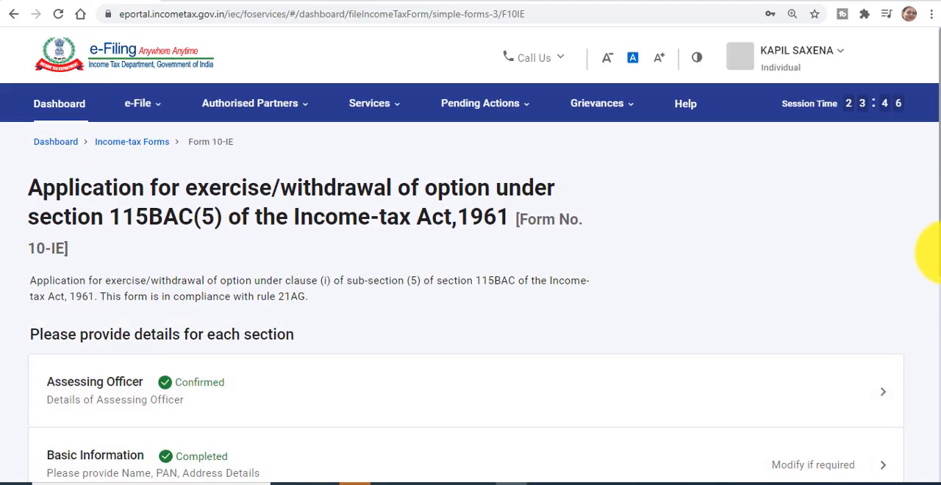
Step: Check the completion status of the Form 10-IE sections down to Verification
{"action": "left_click_drag", "start_coordinate": [940, 278], "coordinate": [939, 343]}
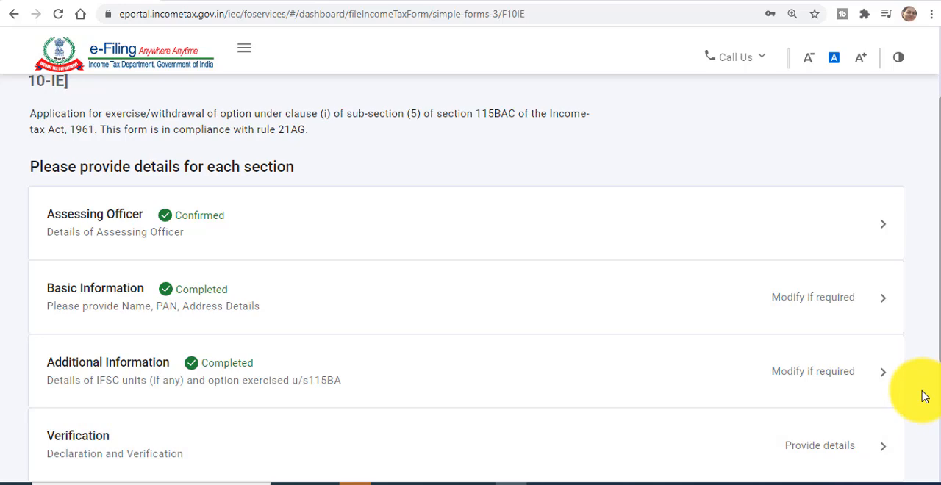
{"action": "scroll", "coordinate": [938, 367], "scroll_direction": "down", "scroll_amount": 2}
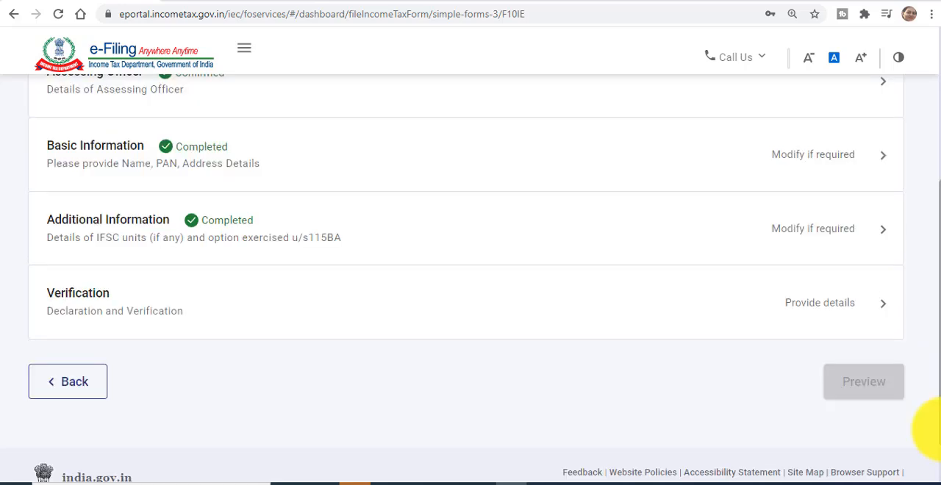